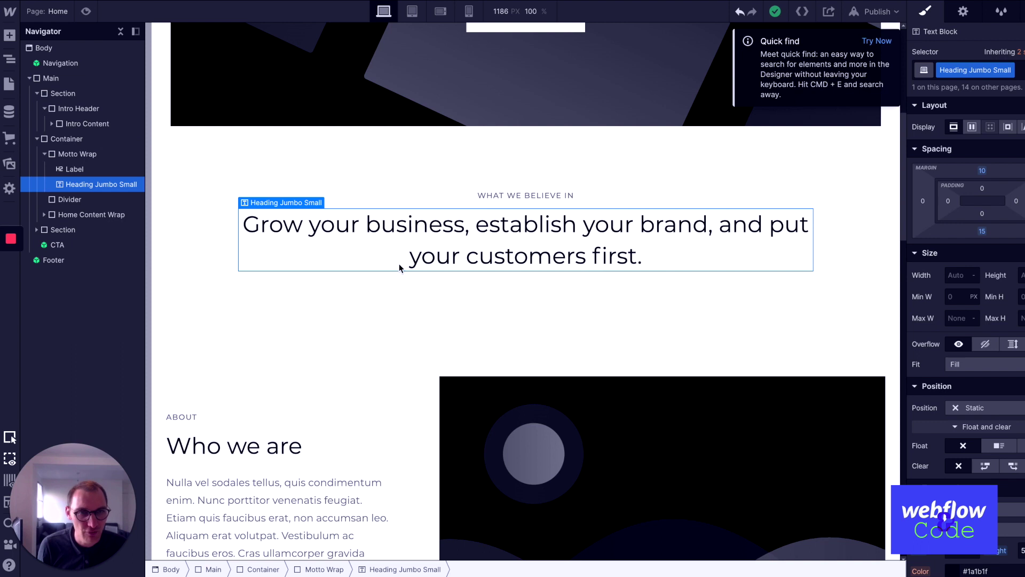
Make the motto heading Relative, test negative left and bottom offsets, then reset both to Auto
left_click(982, 410)
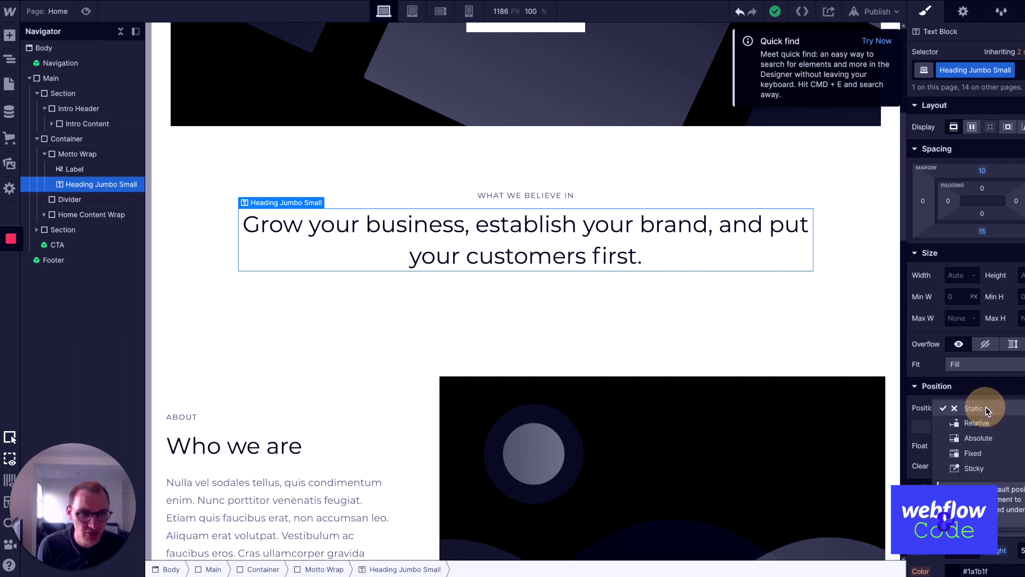
left_click(989, 423)
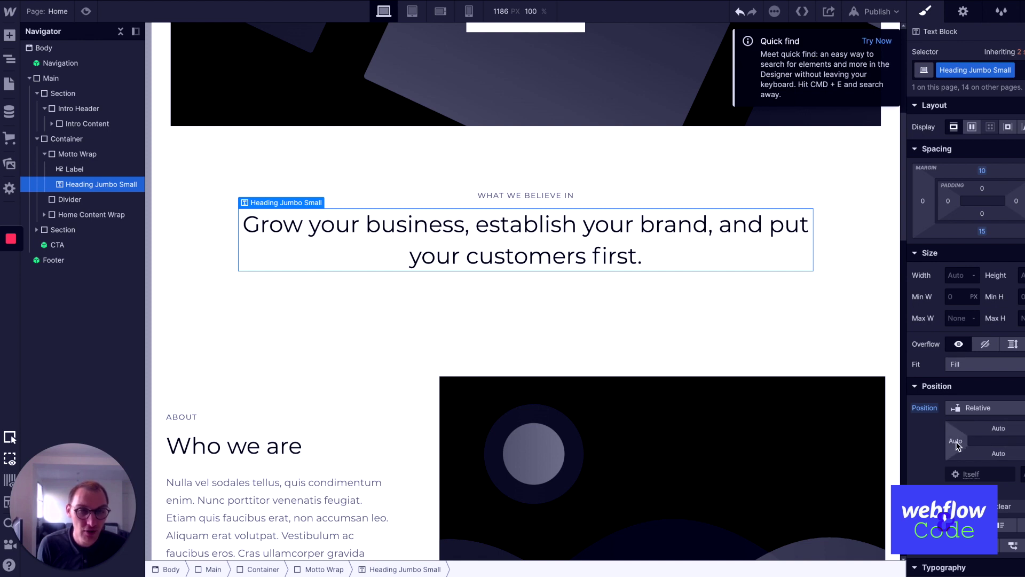
left_click_drag(956, 441, 946, 559)
scroll(960, 427, "down", 3)
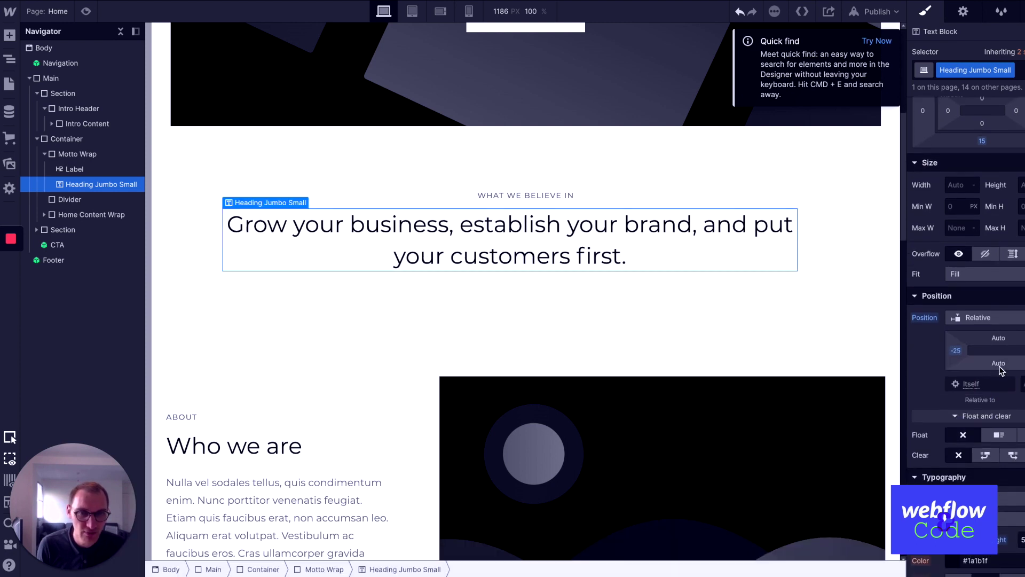
left_click_drag(998, 366, 1003, 390)
left_click(999, 368, "alt")
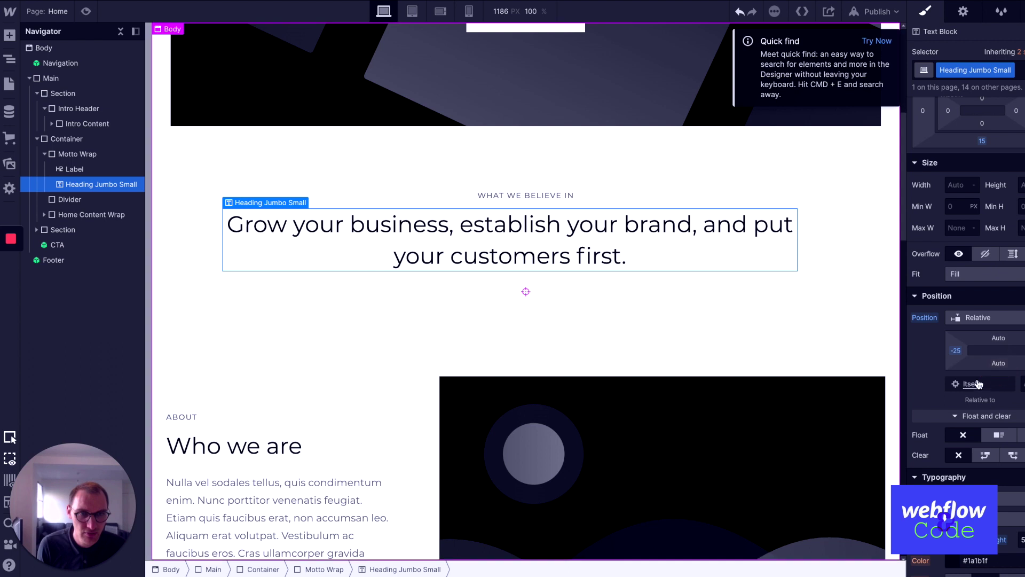
left_click(957, 351, "alt")
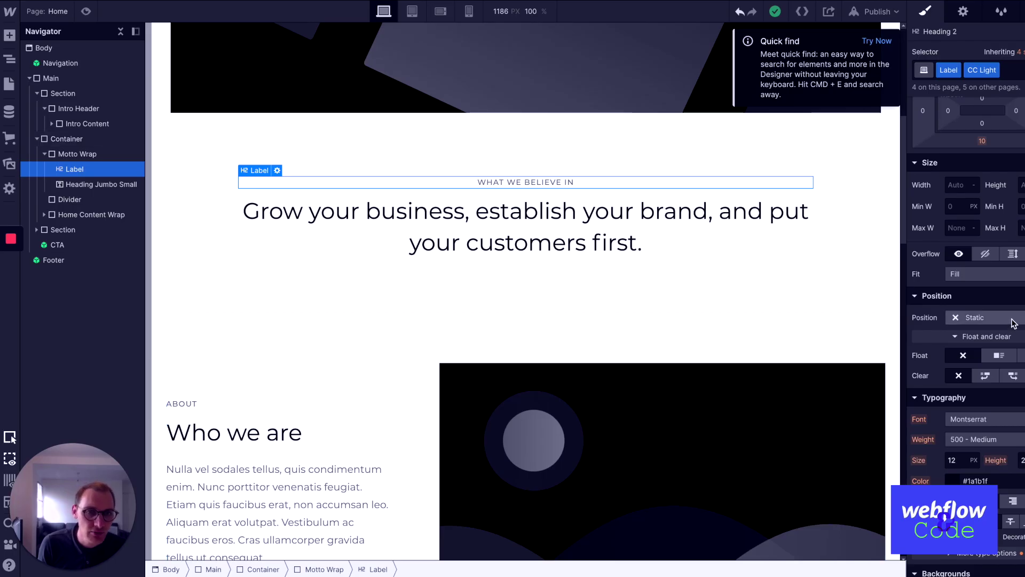
Set the WHAT WE BELIEVE IN label's position to Sticky with a 10 px top offset
left_click(1012, 322)
left_click(982, 377)
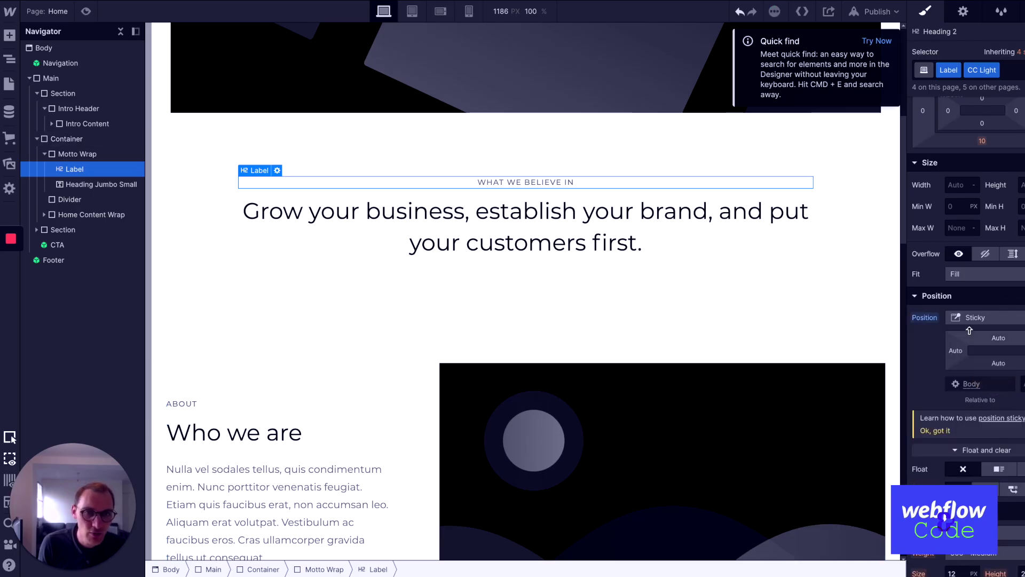
left_click(998, 339)
left_click(990, 377)
Scroll the canvas up and down to check the label stays pinned
scroll(624, 273, "down", 3)
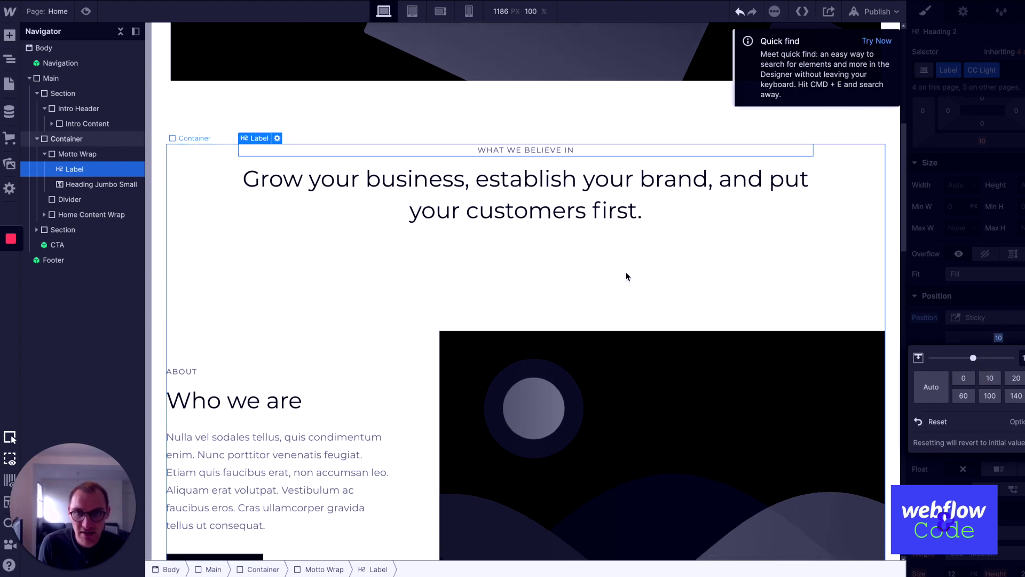
scroll(626, 272, "down", 3)
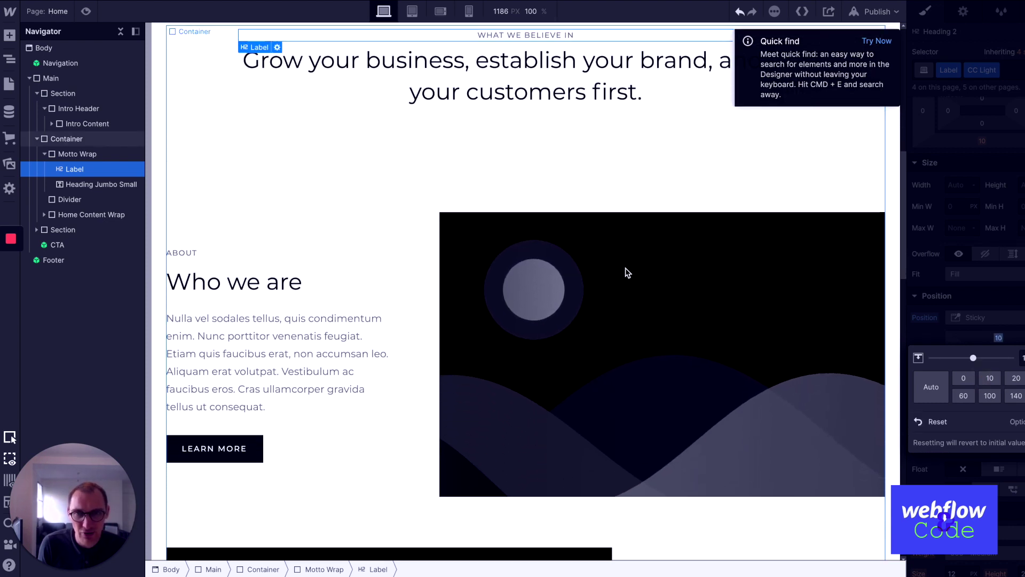
scroll(627, 273, "up", 2)
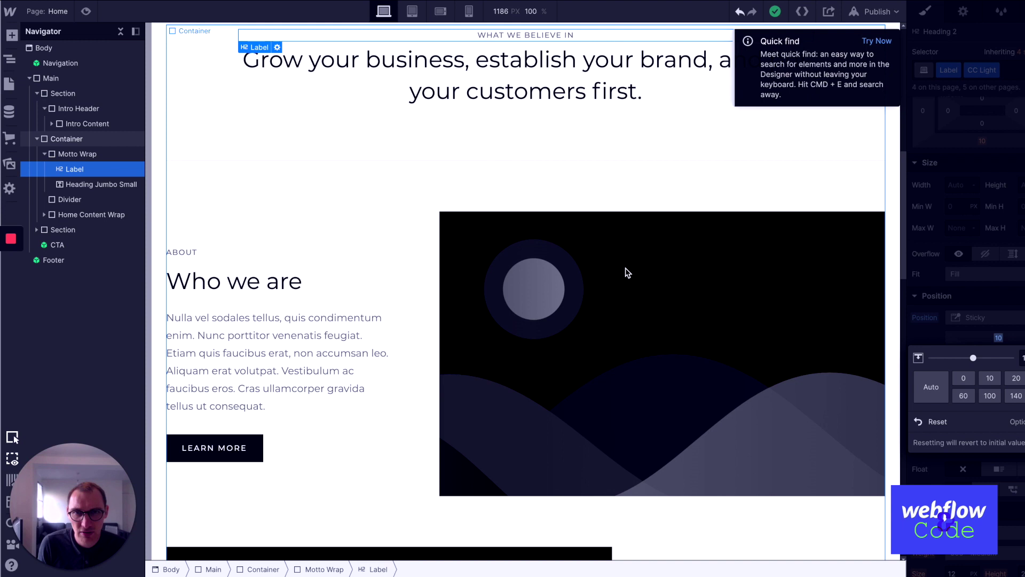
scroll(628, 273, "down", 1)
scroll(628, 273, "down", 1)
scroll(629, 273, "up", 2)
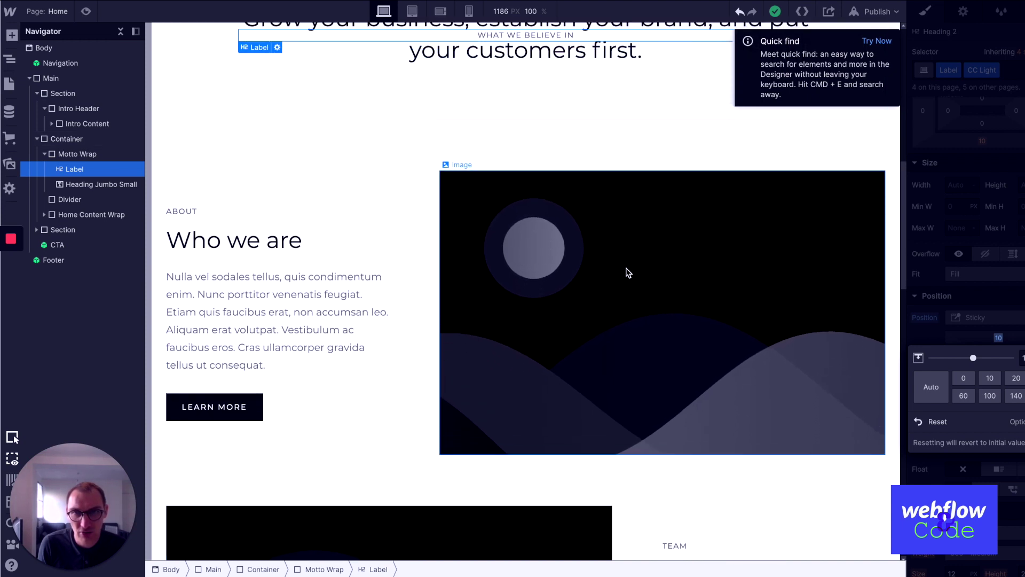
scroll(628, 273, "down", 2)
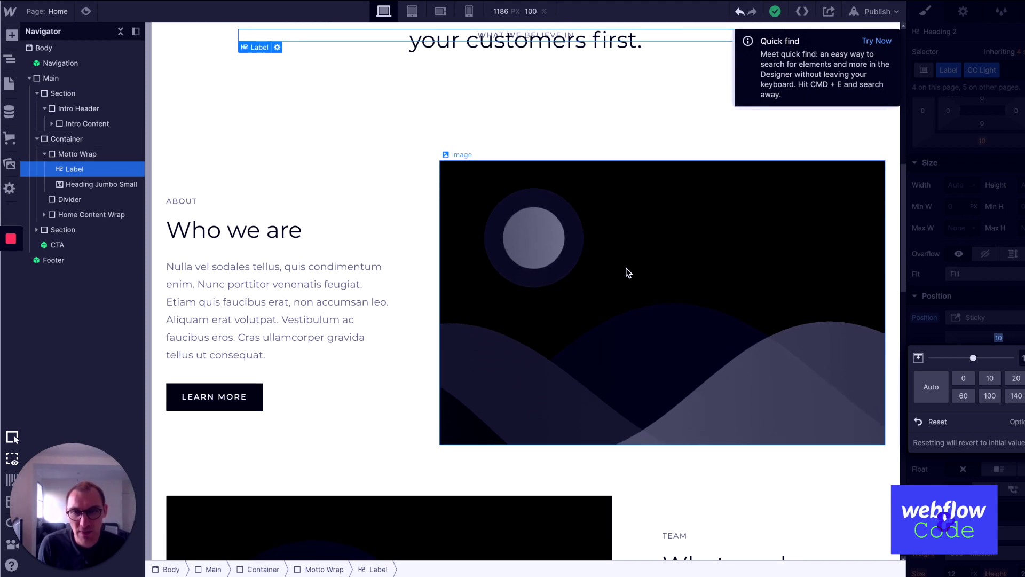
scroll(628, 272, "up", 4)
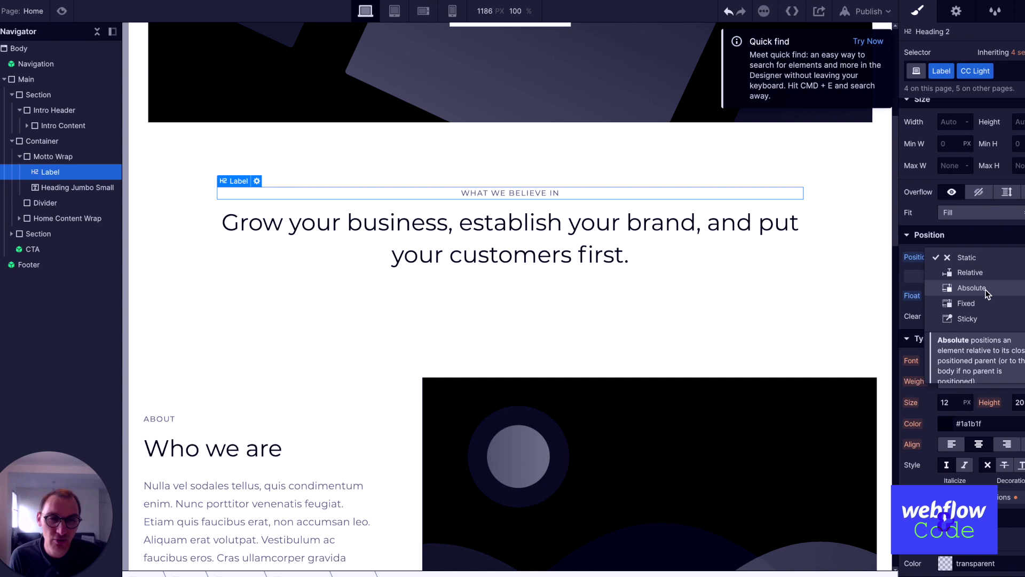
Make the label Absolute, checking the motto heading and Motto Wrap before reselecting the label
left_click(985, 290)
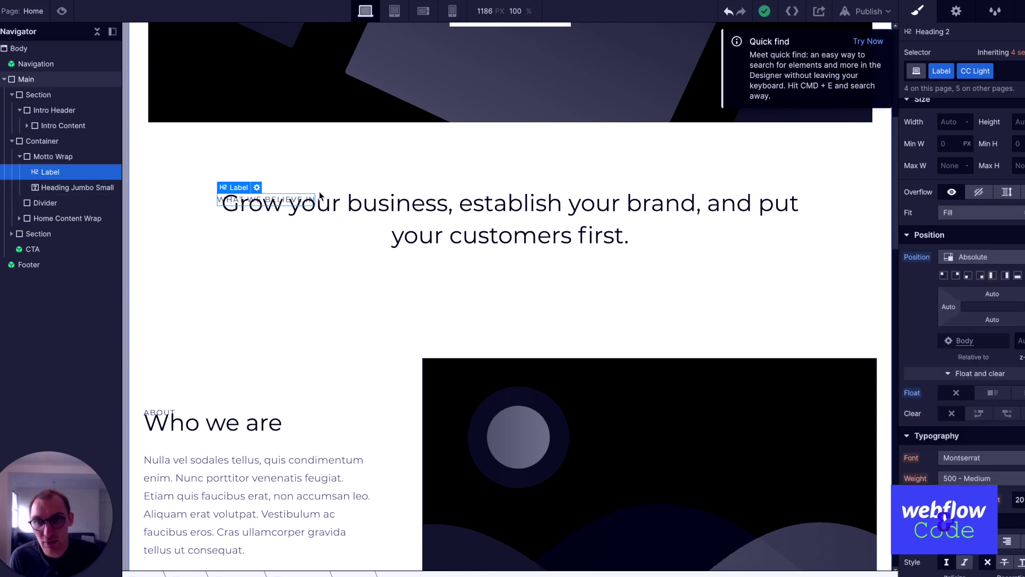
left_click(489, 238)
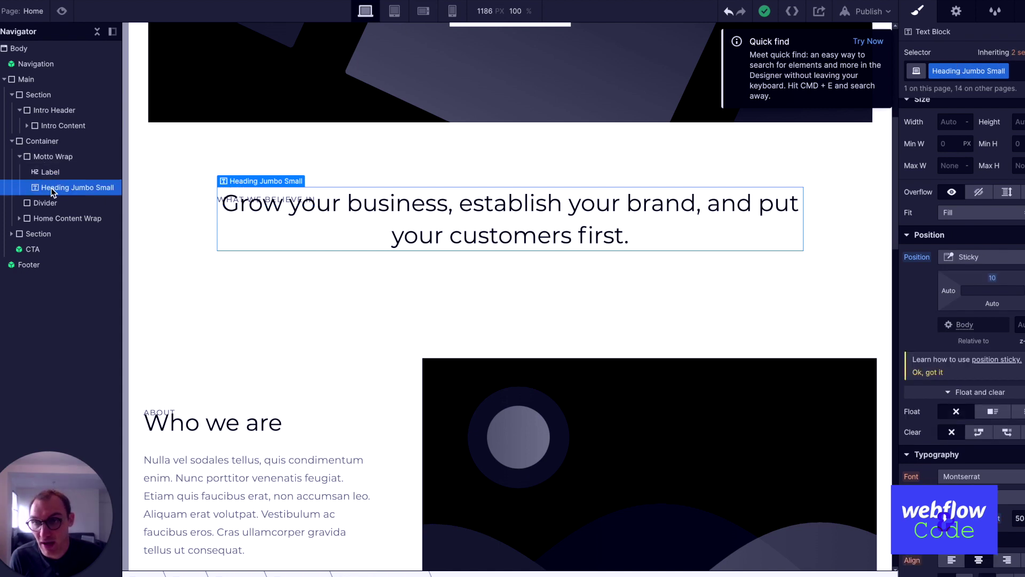
left_click(35, 159)
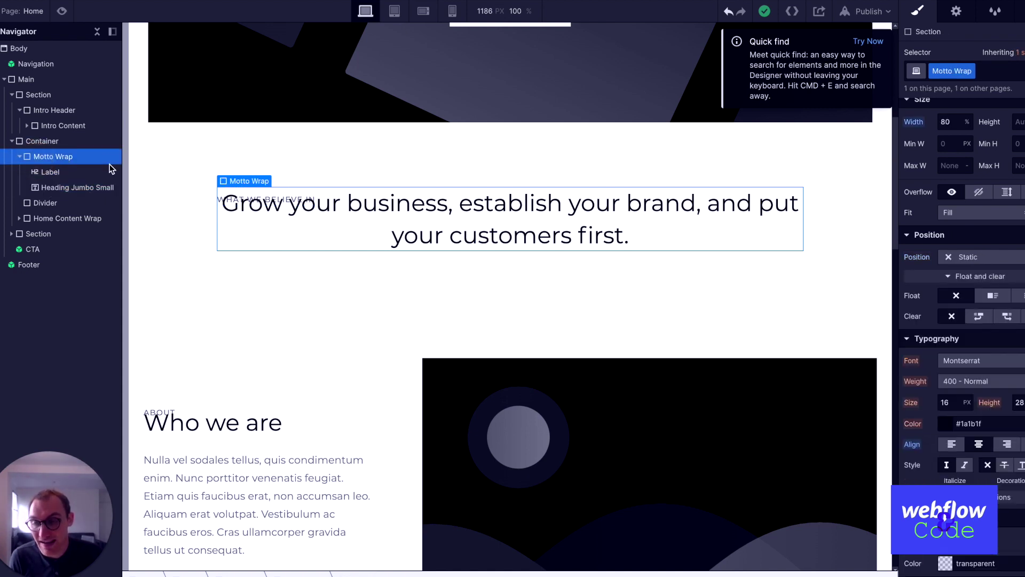
left_click(230, 199)
Give the absolute label top and left offsets of 0
left_click(992, 294)
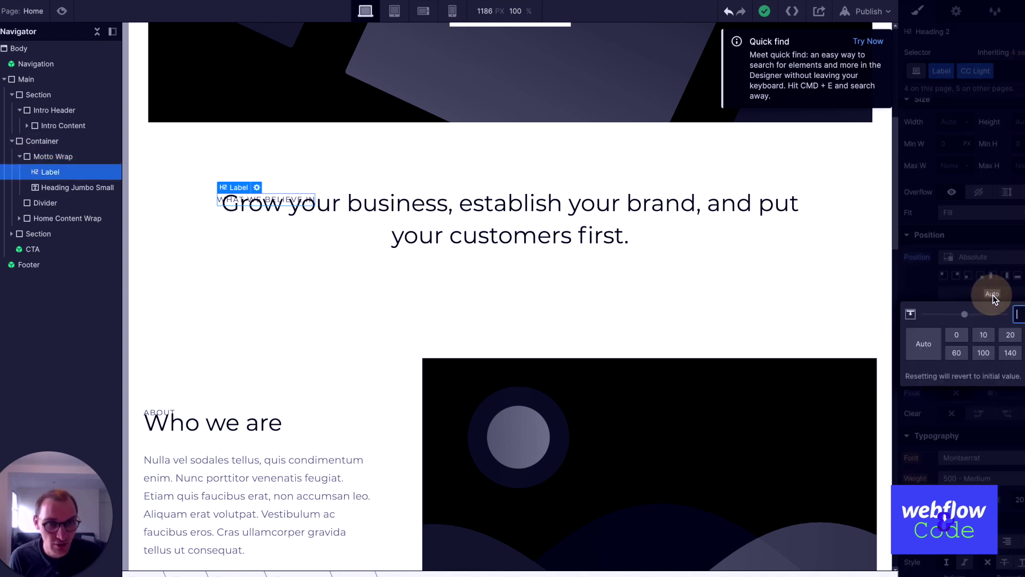
type("0")
key("Return")
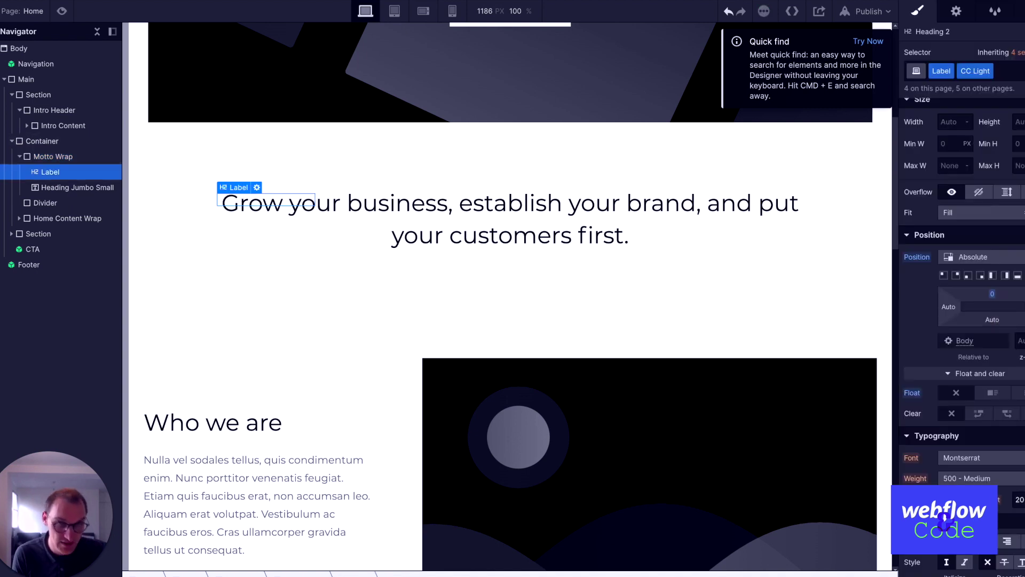
left_click(949, 307)
type("0")
key("Return")
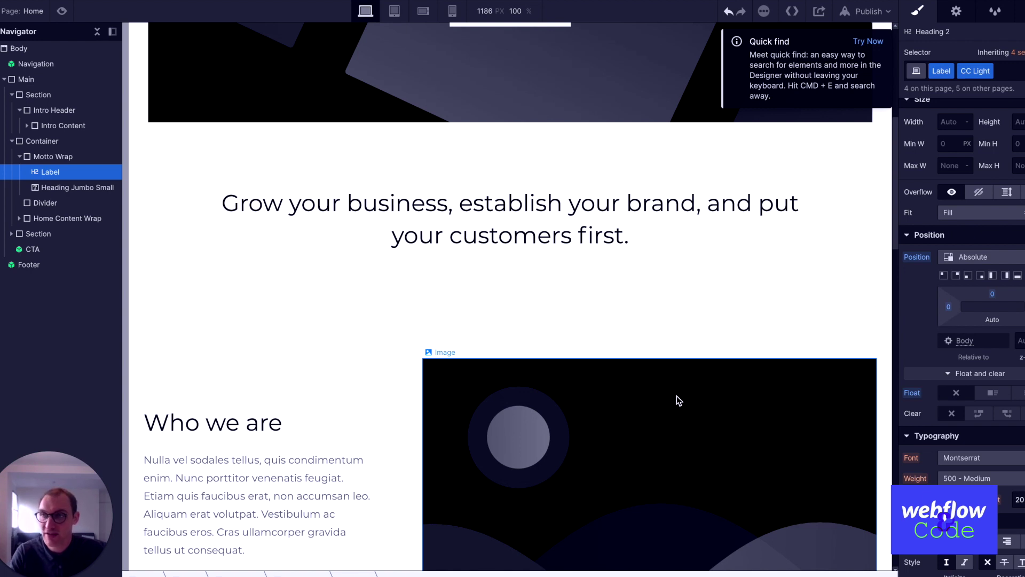
scroll(677, 396, "up", 7)
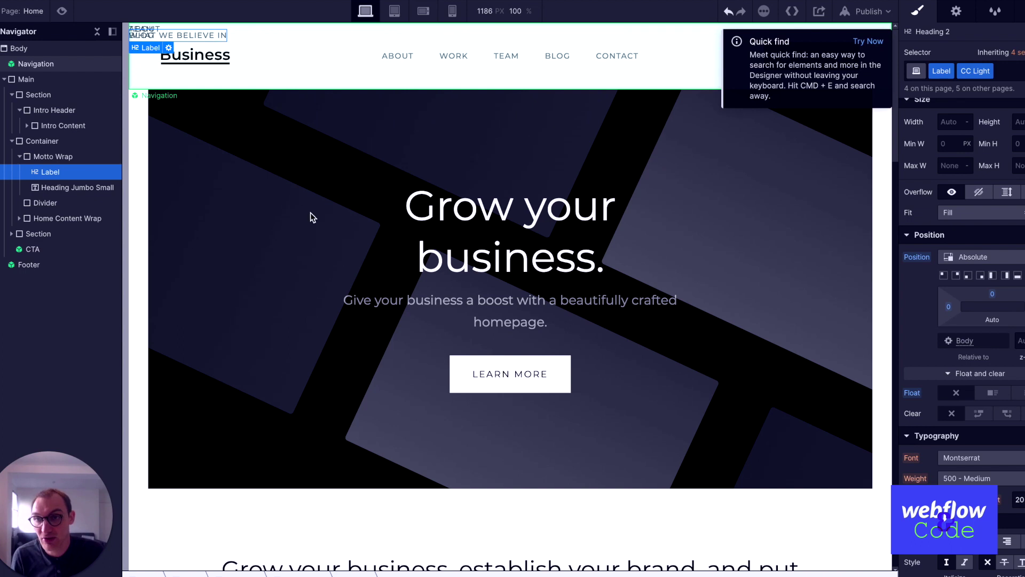
Set the Motto Wrap container's position to Relative
scroll(320, 219, "down", 6)
left_click(326, 219)
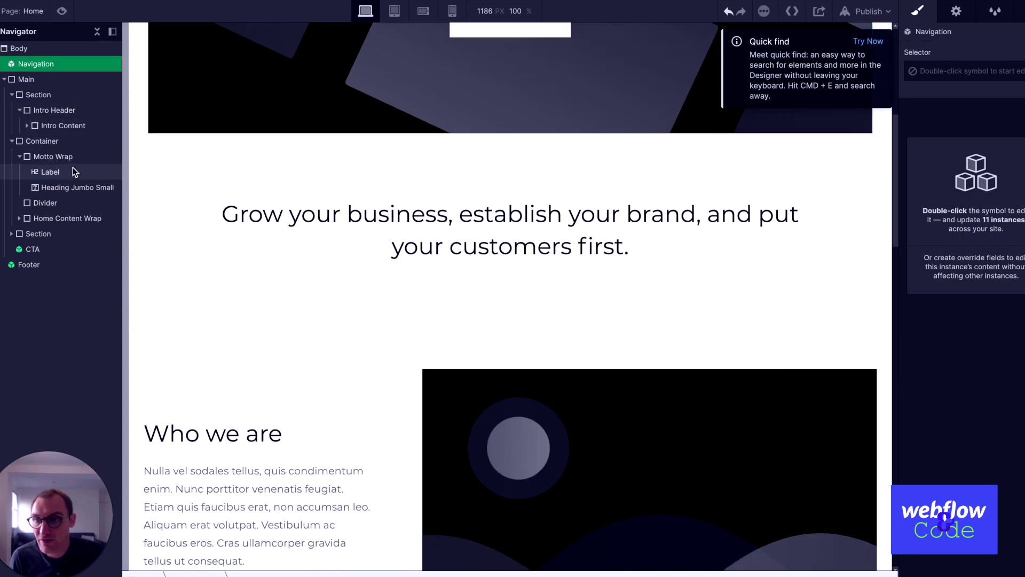
left_click(63, 156)
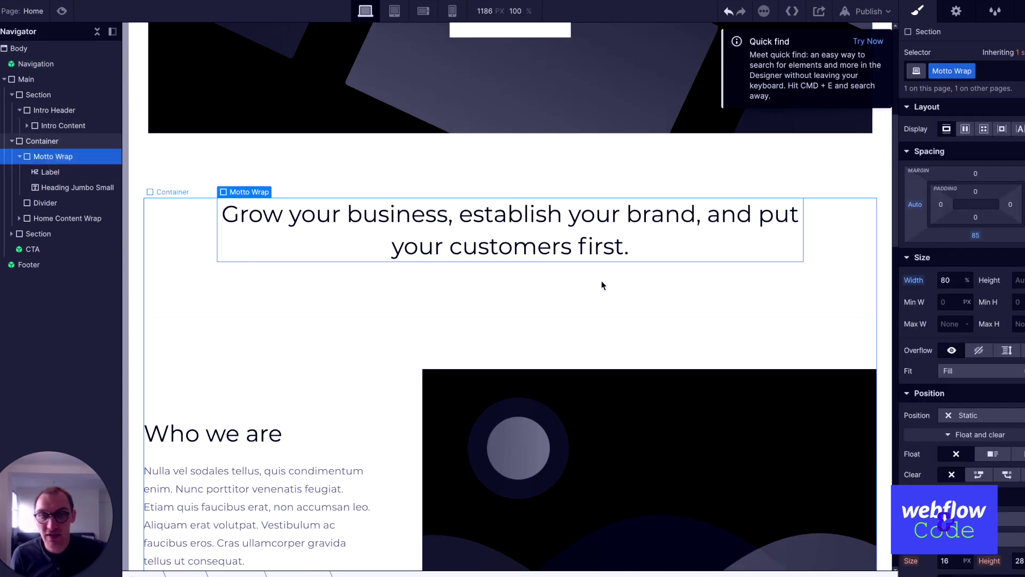
left_click(994, 419)
left_click(989, 428)
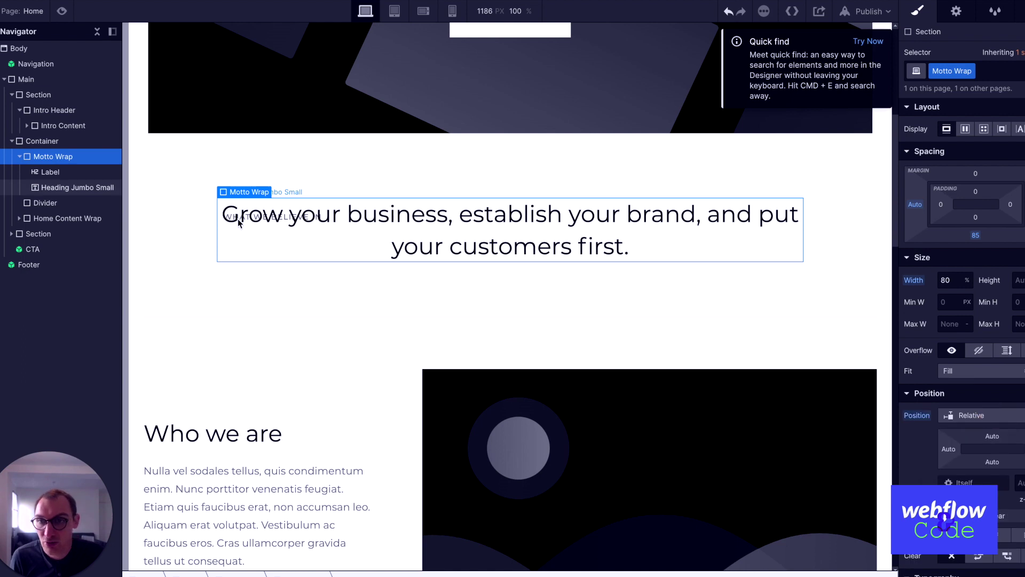
Return the WHAT WE BELIEVE IN label to Static positioning
left_click(59, 172)
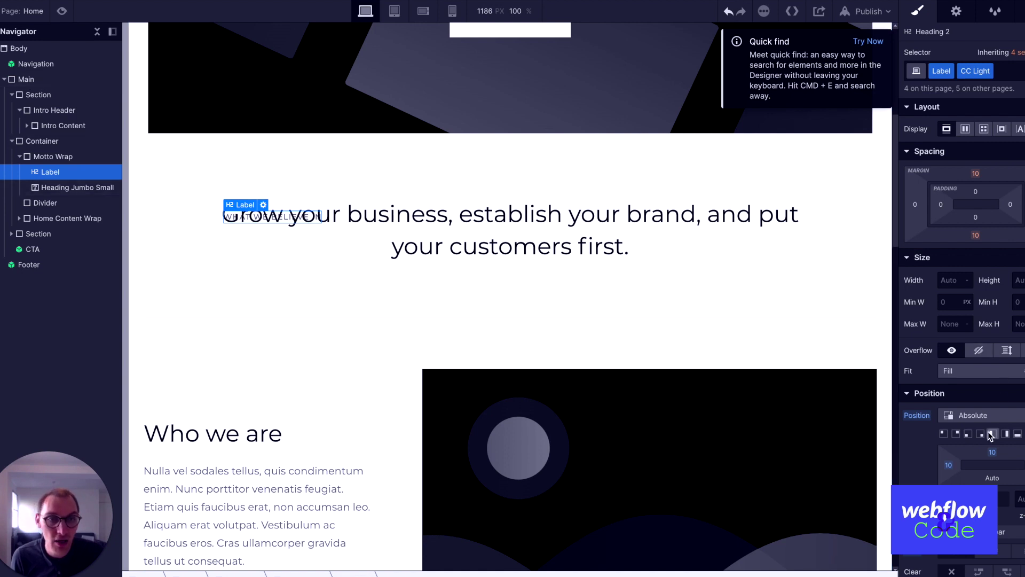
left_click(984, 415)
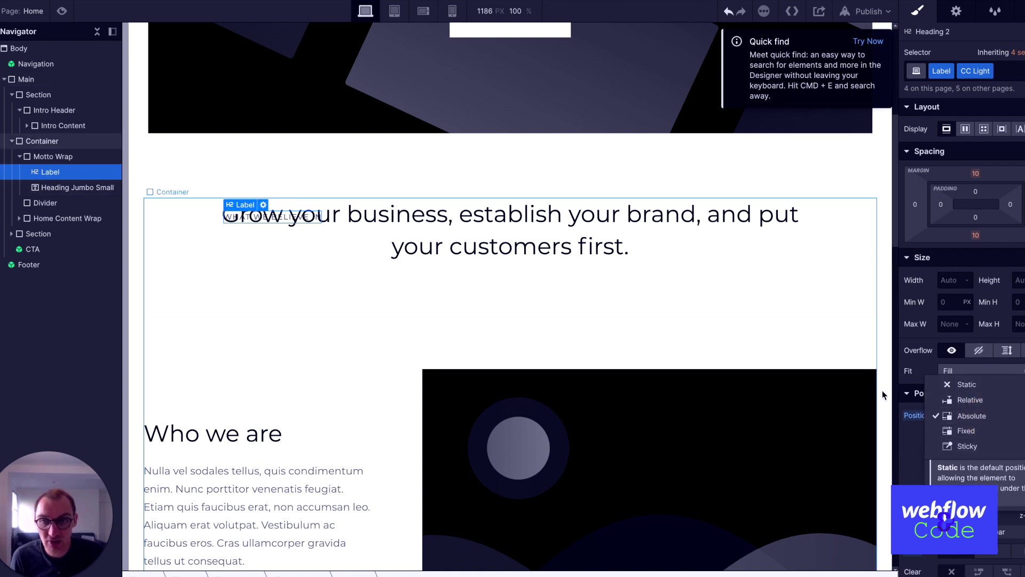
left_click(977, 383)
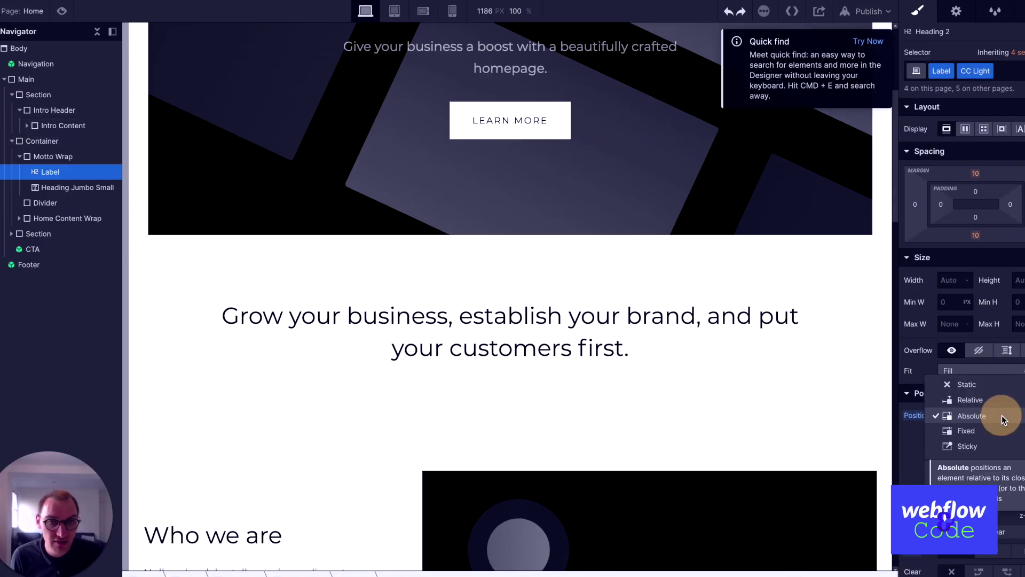
Set the label's position to Fixed and scroll the page to see it stay put
left_click(970, 431)
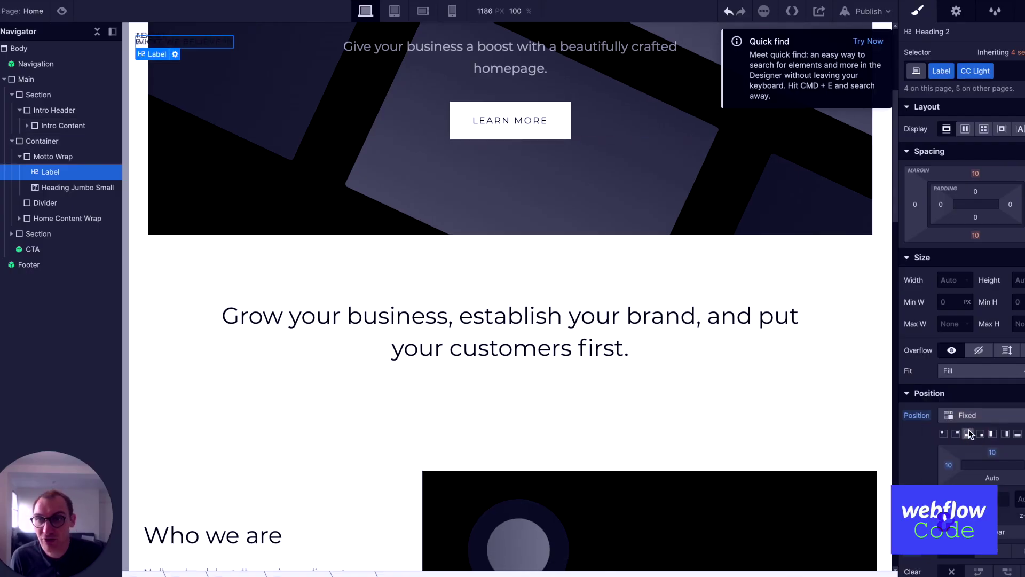
scroll(271, 164, "down", 4)
scroll(272, 162, "down", 1)
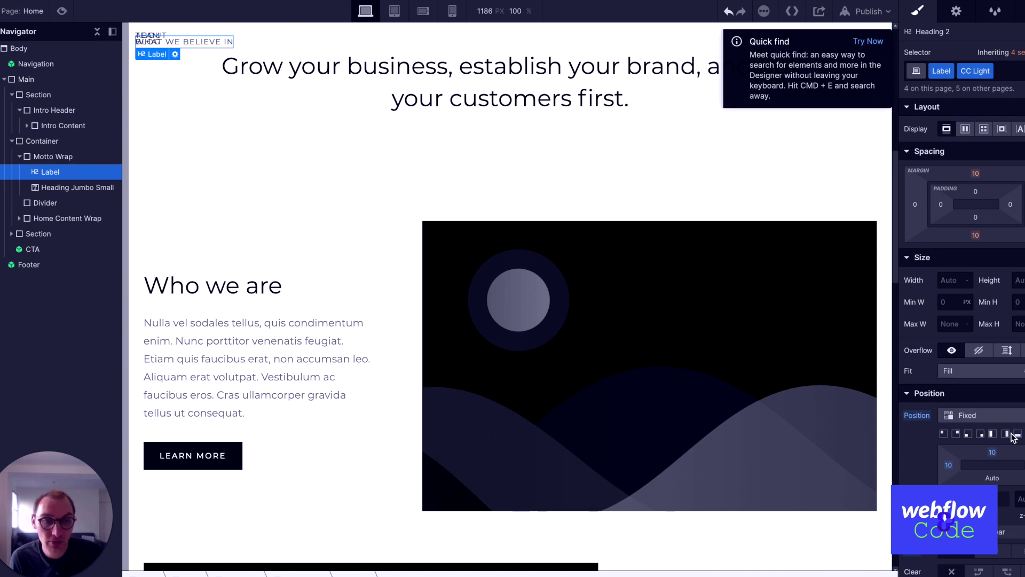
scroll(292, 108, "down", 5)
scroll(292, 108, "up", 9)
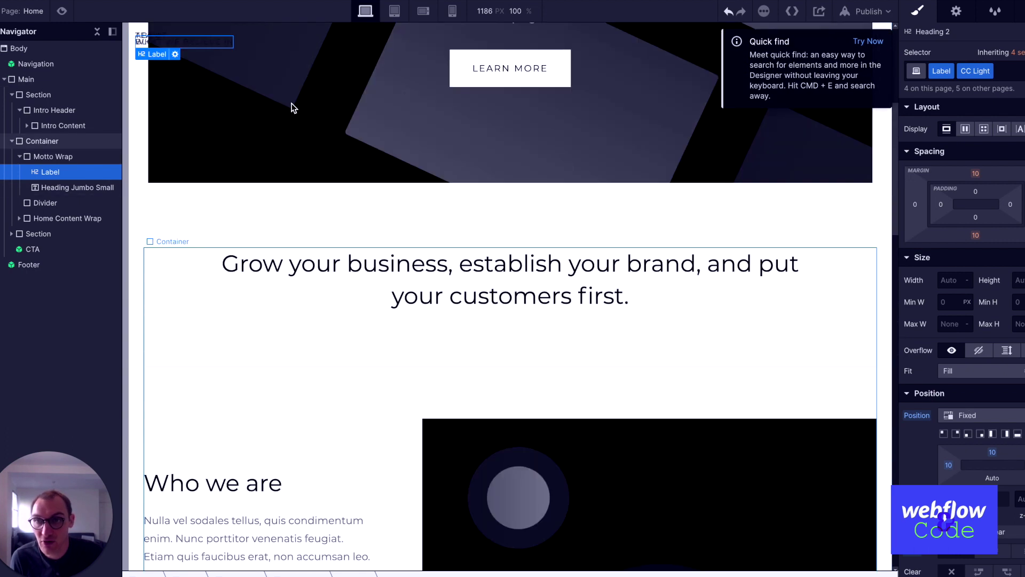
scroll(292, 108, "down", 5)
scroll(291, 106, "up", 5)
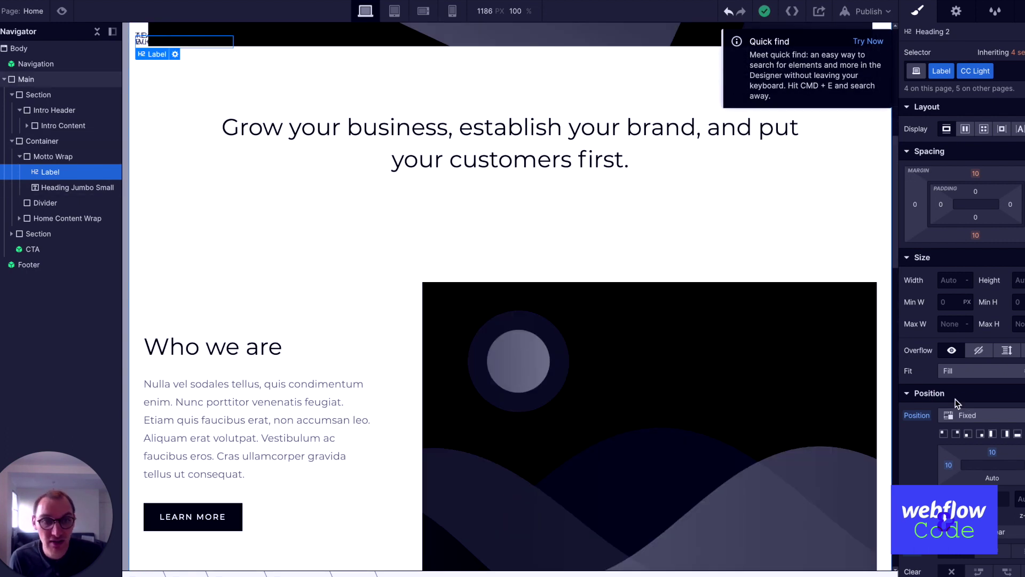
scroll(149, 43, "down", 2)
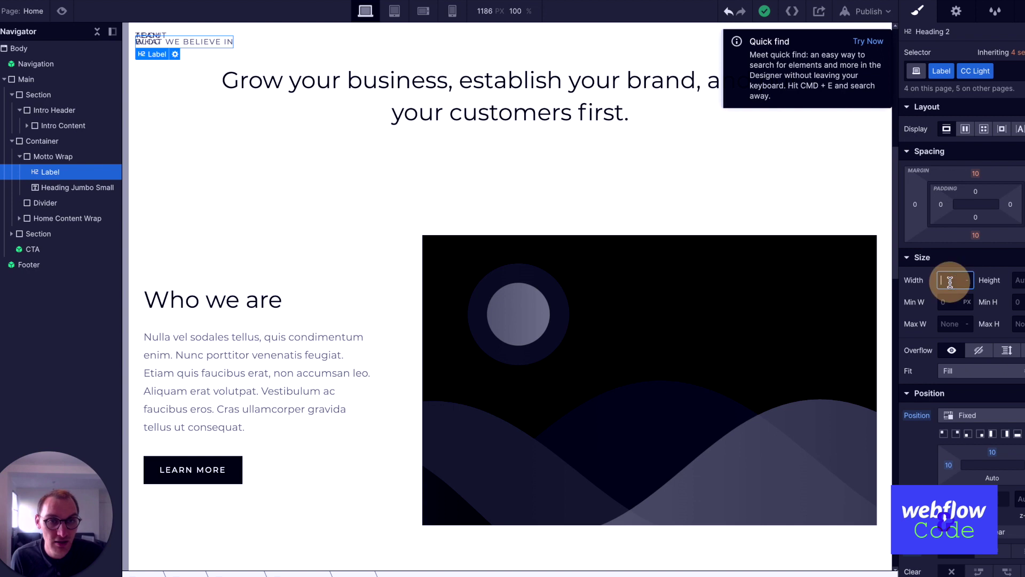
Set the fixed label's width to 100%
type("100%")
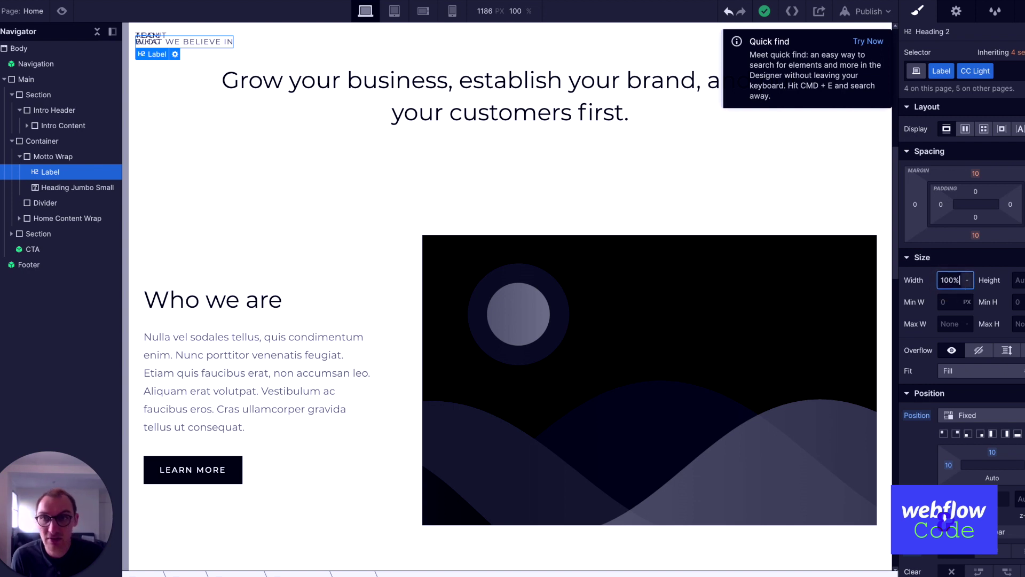
key("Return")
scroll(457, 107, "down", 2)
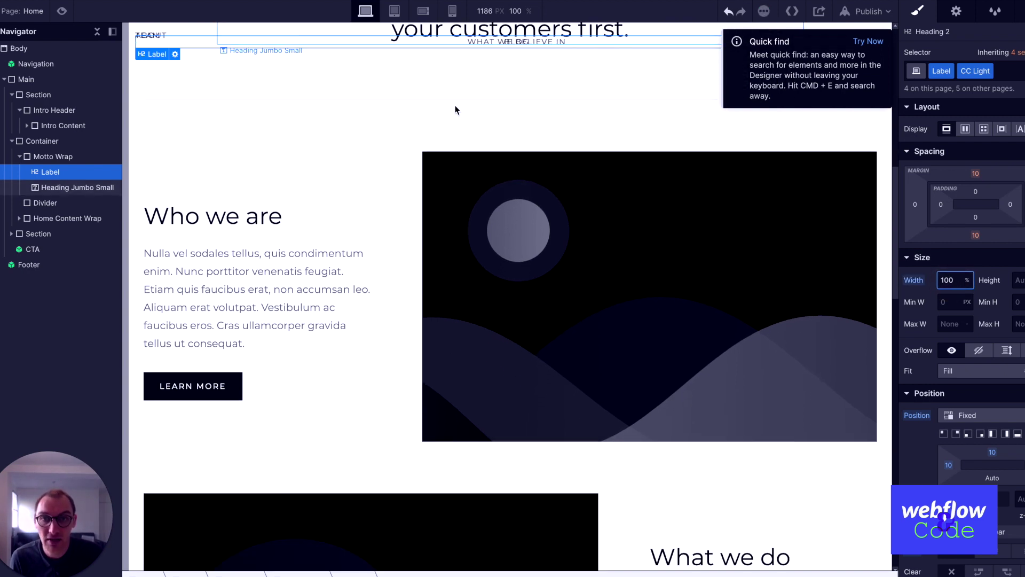
scroll(456, 109, "up", 2)
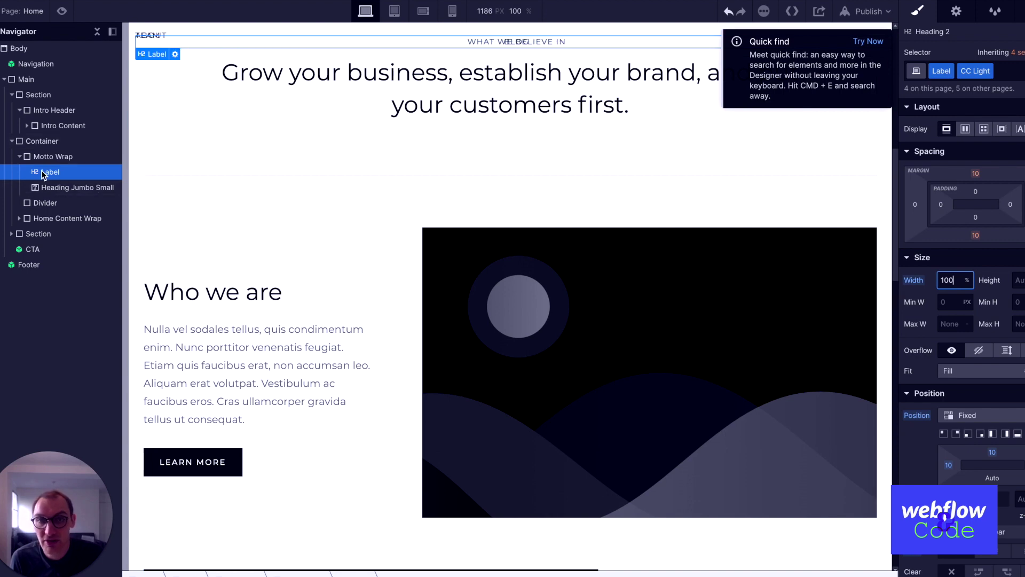